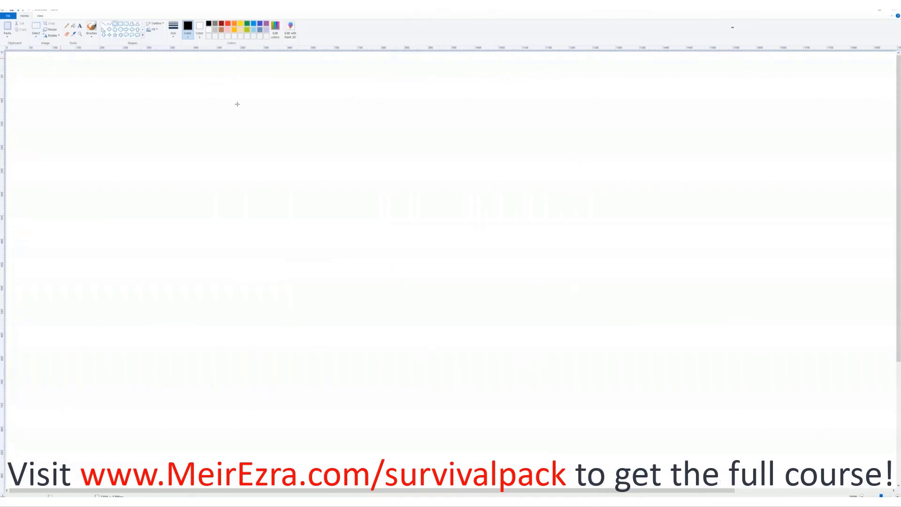
Draw a black circle at the centre with a diagonal line touching its upper-left edge
mouse_move(363, 217)
left_mouse_down()
mouse_move(424, 265)
mouse_move(436, 289)
left_mouse_up()
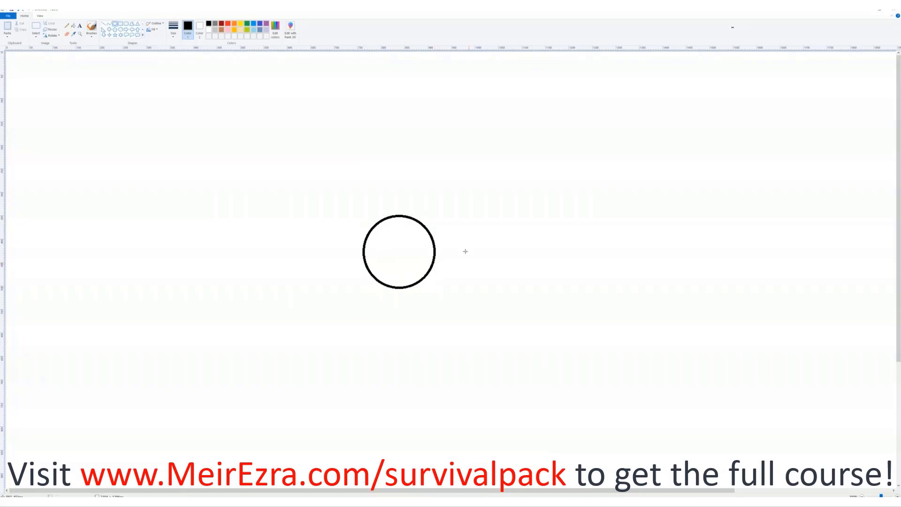
left_click(103, 24)
left_click_drag(254, 156, 326, 193)
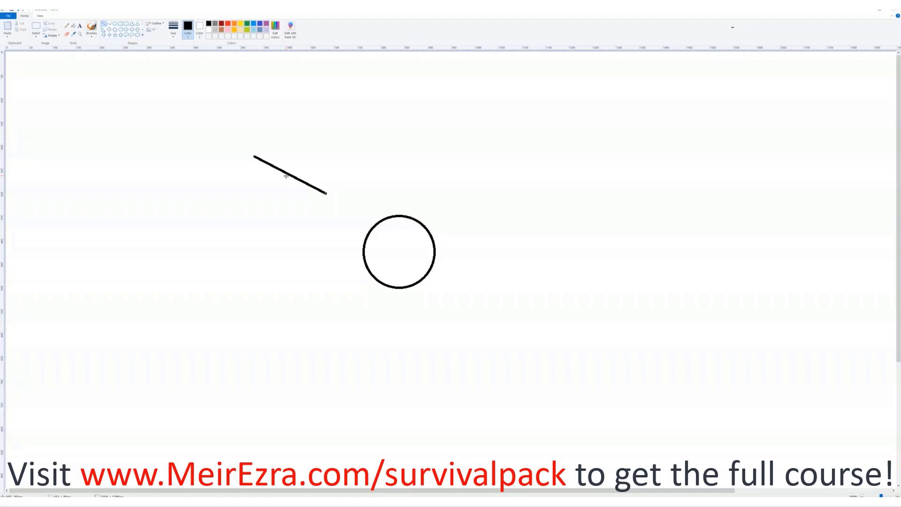
left_click_drag(285, 176, 327, 213)
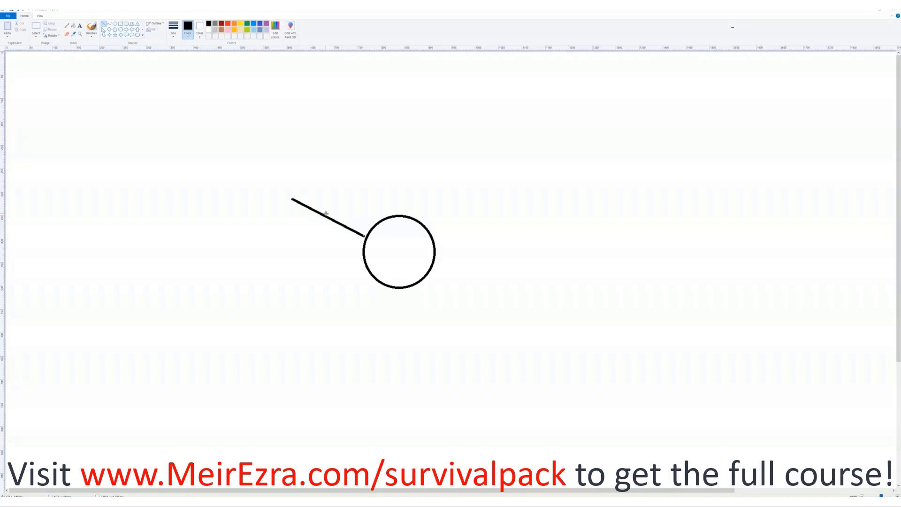
left_click_drag(325, 213, 132, 164)
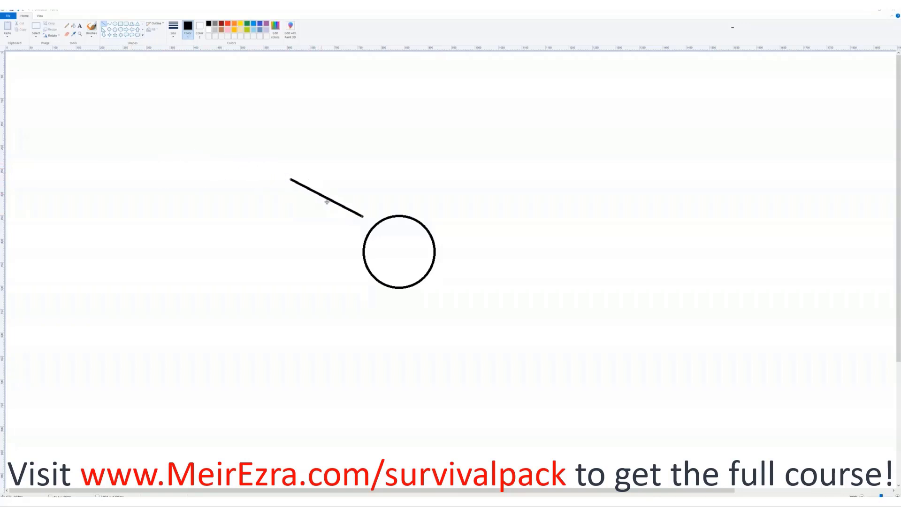
mouse_move(132, 163)
left_mouse_down()
mouse_move(365, 231)
mouse_move(280, 204)
mouse_move(321, 212)
left_mouse_up()
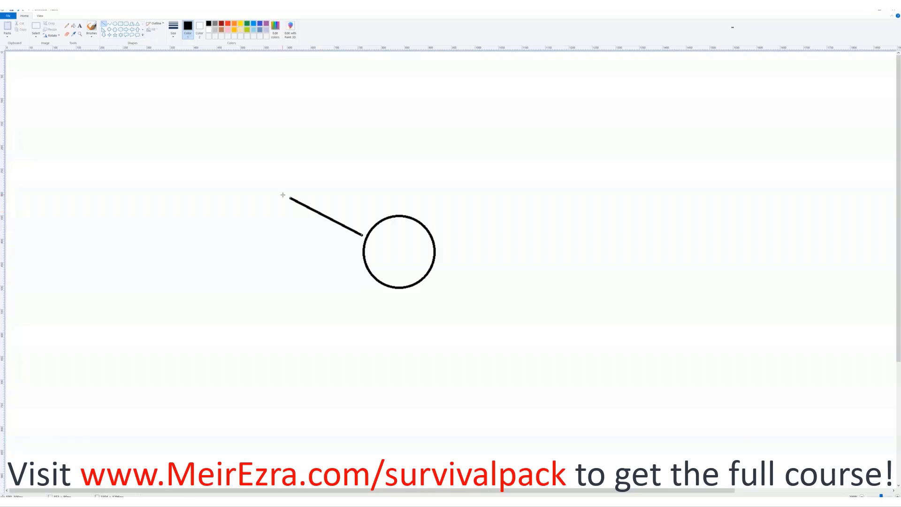
Move the short line into the circle and back out, leaving it detached up-left
left_click_drag(289, 197, 293, 196)
mouse_move(323, 212)
left_mouse_down()
mouse_move(399, 241)
mouse_move(268, 180)
mouse_move(348, 228)
left_mouse_up()
mouse_move(354, 231)
left_mouse_down()
mouse_move(409, 254)
mouse_move(398, 252)
left_mouse_up()
left_click_drag(395, 251, 316, 215)
Ring the circle with a larger oval, then select and delete the whole drawing
left_click(115, 24)
left_click_drag(351, 207, 445, 296)
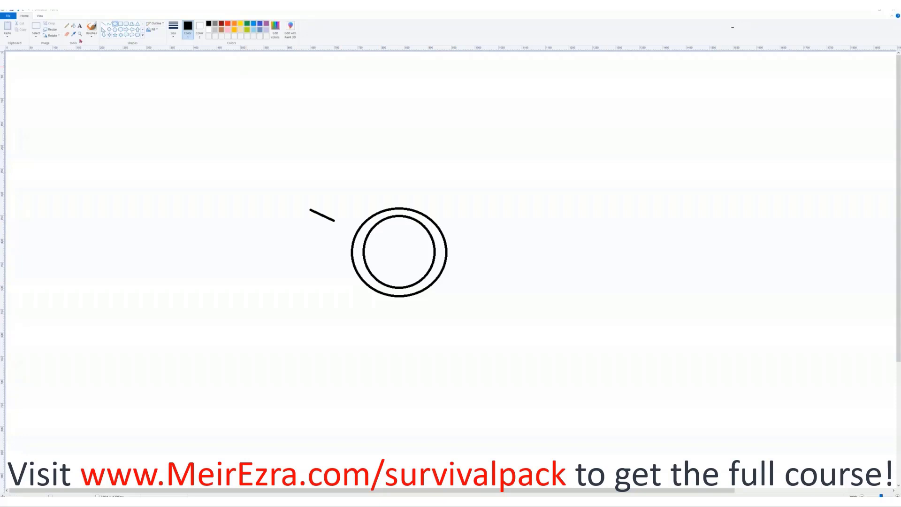
left_click(36, 29)
left_click_drag(292, 164, 478, 341)
key("Delete")
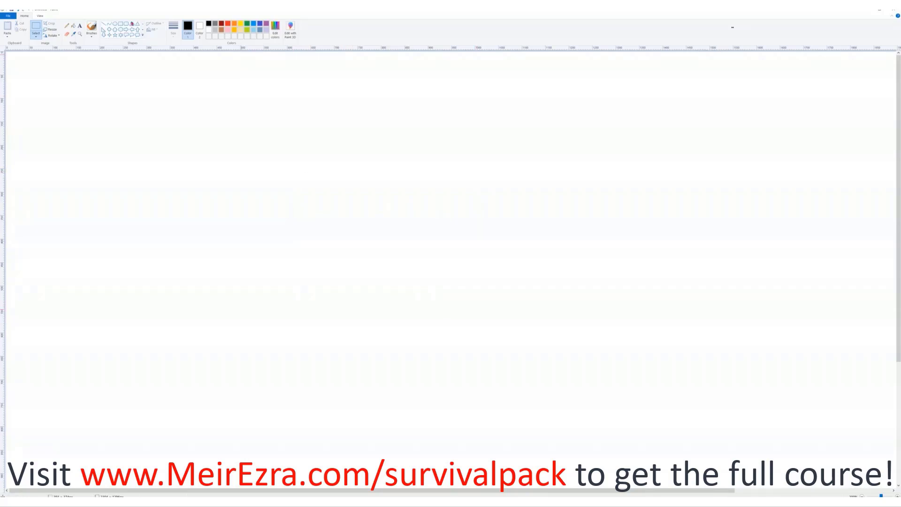
Draw a tall rounded rectangle at the canvas centre with a small oval inside its top
left_click(125, 26)
left_click_drag(365, 170, 437, 278)
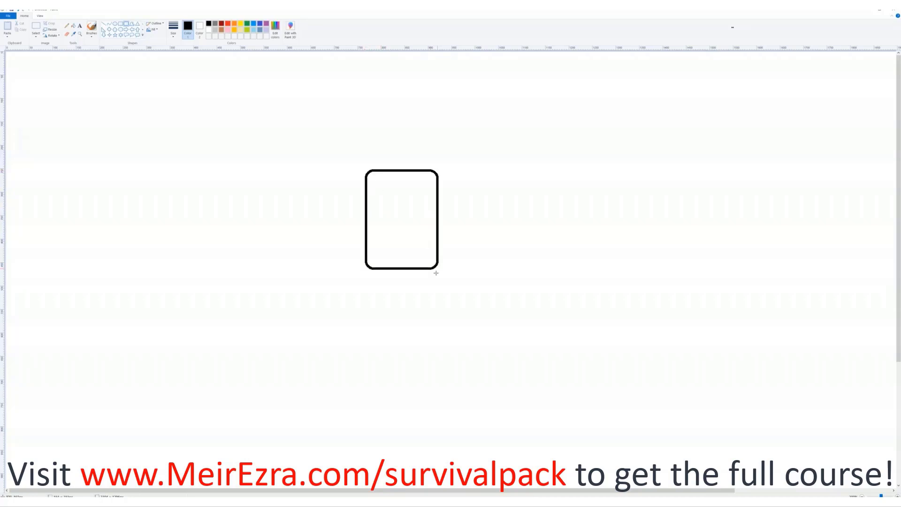
left_click(468, 238)
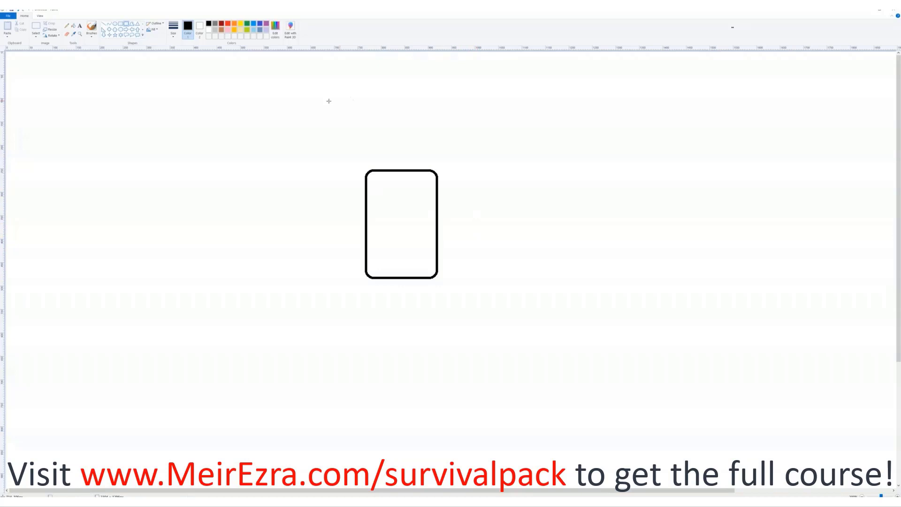
left_click(117, 27)
left_click_drag(396, 185, 408, 212)
Draw a plain rectangle right of the rounded box and a line linking the two
left_click(121, 25)
left_click_drag(501, 175, 556, 274)
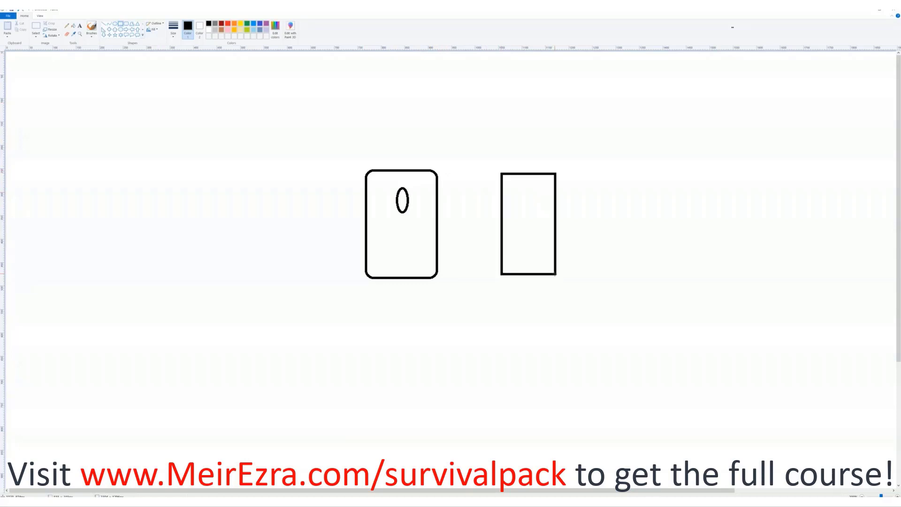
left_click(106, 25)
mouse_move(433, 191)
left_mouse_down()
mouse_move(525, 193)
mouse_move(548, 206)
mouse_move(533, 205)
left_mouse_up()
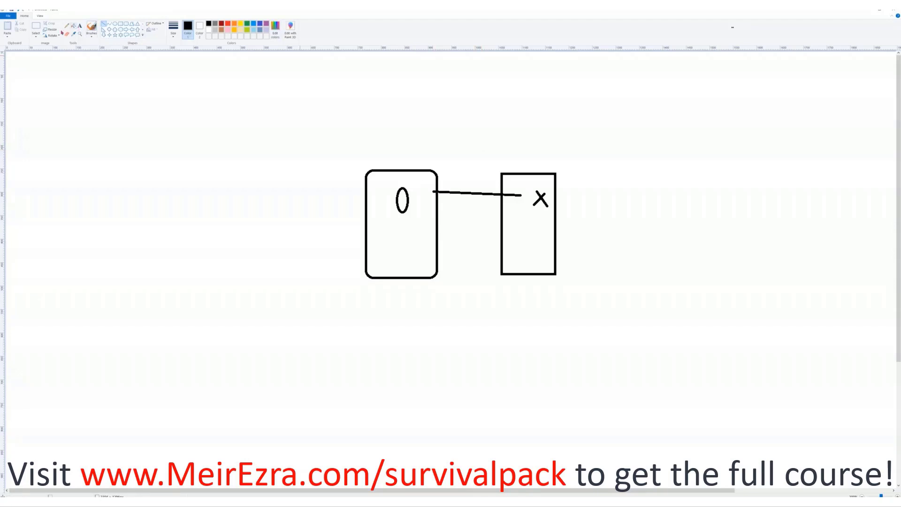
Select the small oval and drag it out of the rounded box to the left
left_click(36, 27)
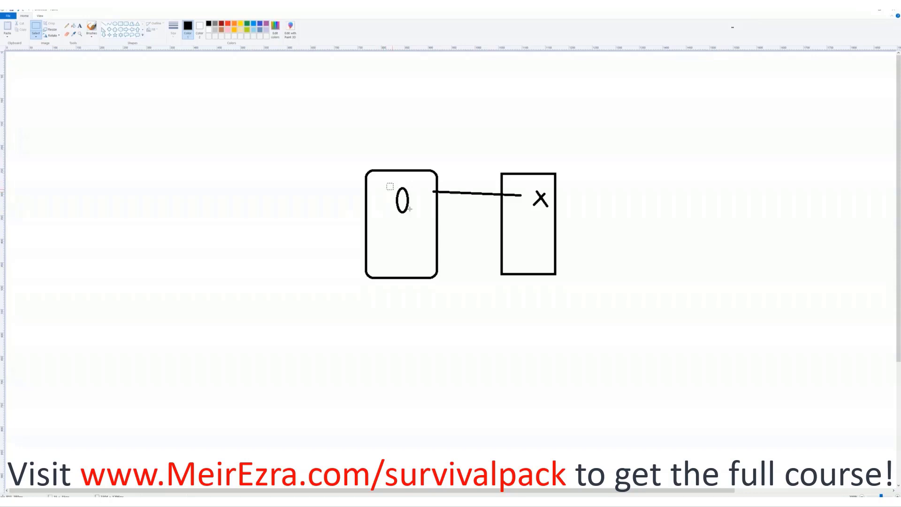
left_click_drag(409, 209, 417, 218)
key("Escape")
left_click_drag(402, 201, 310, 222)
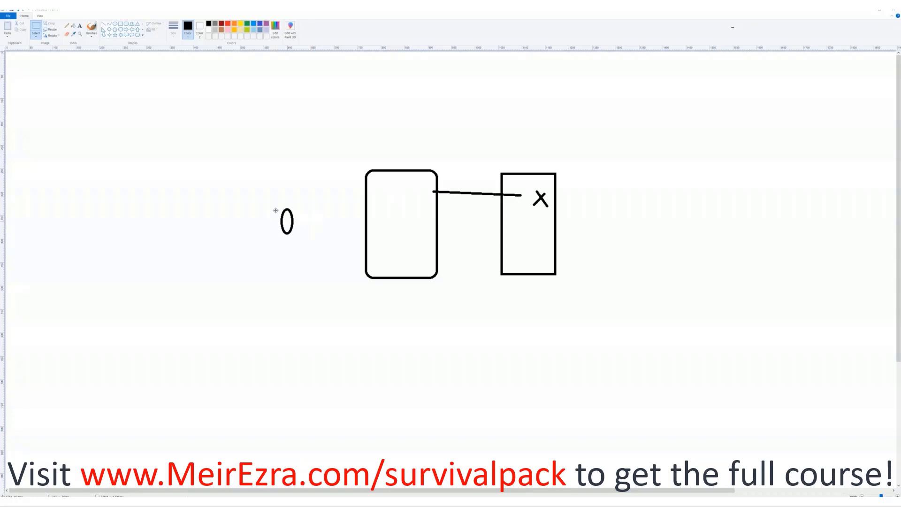
left_click_drag(311, 221, 270, 211)
left_click(310, 211)
Draw a funnel's two slanted sides and closed bottom around the small oval
left_click(104, 23)
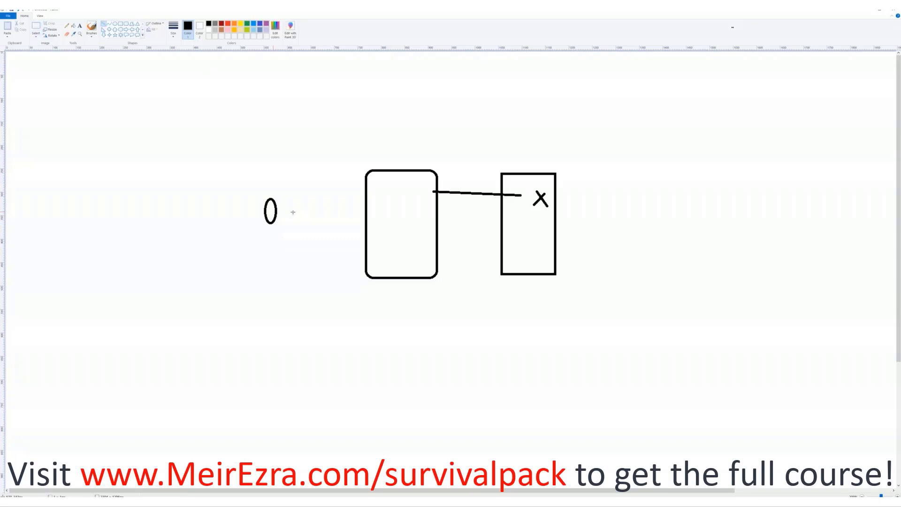
left_click_drag(277, 212, 383, 215)
left_click_drag(221, 207, 256, 262)
left_click_drag(317, 210, 287, 263)
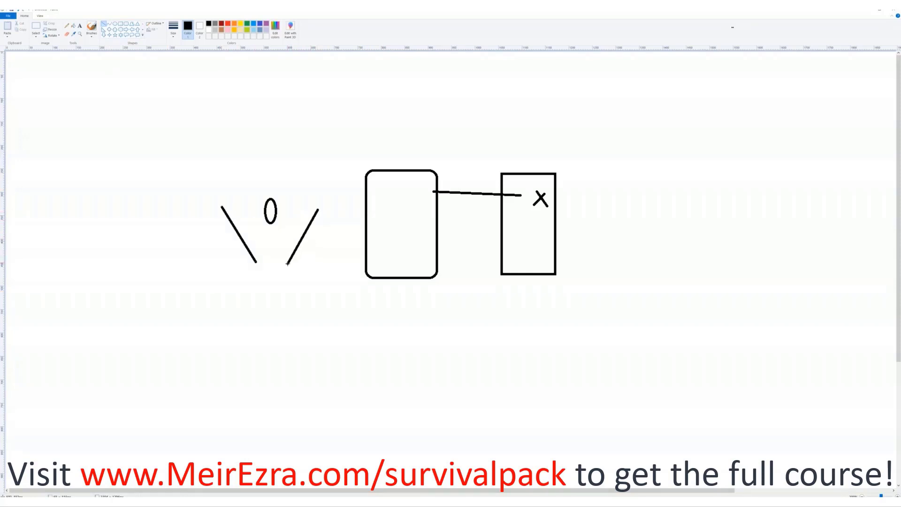
left_click_drag(257, 262, 287, 261)
Add a second base line and a downward arrow, undoing one extra horizontal line
left_click_drag(254, 267, 291, 266)
left_click_drag(268, 246, 267, 299)
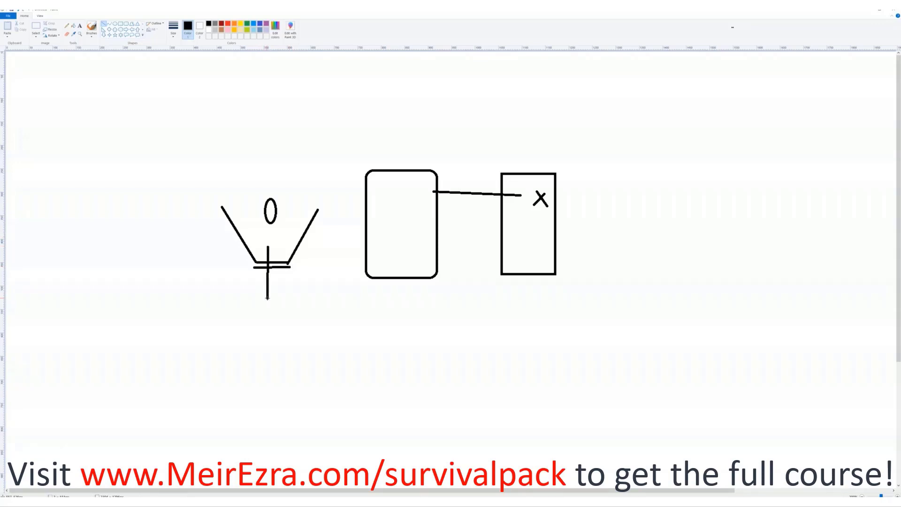
mouse_move(262, 290)
left_mouse_down()
mouse_move(267, 301)
mouse_move(276, 290)
left_mouse_up()
left_click_drag(245, 280, 301, 280)
key("ctrl+z")
Draw a small rectangle around the arrow tip; a trial diagonal link line is undone
left_click(120, 25)
left_click_drag(246, 280, 301, 326)
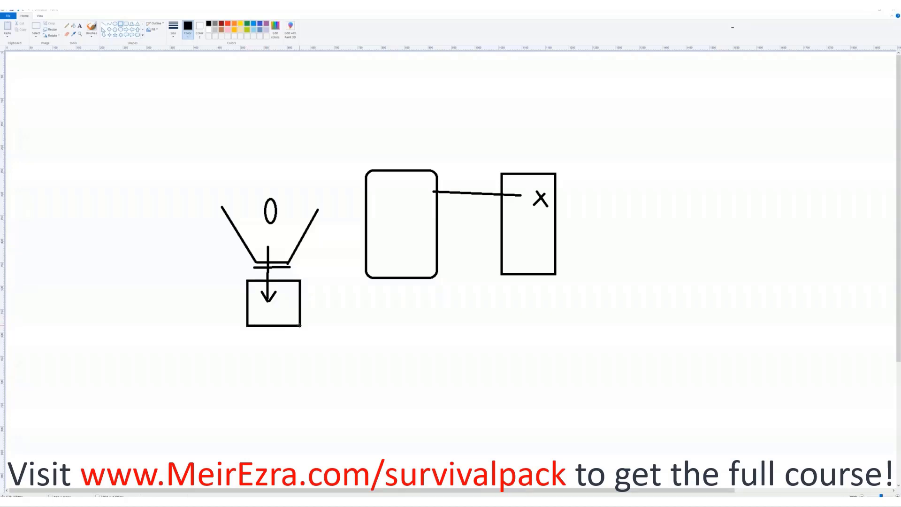
left_click(327, 318)
left_click(104, 24)
left_click_drag(288, 318, 387, 231)
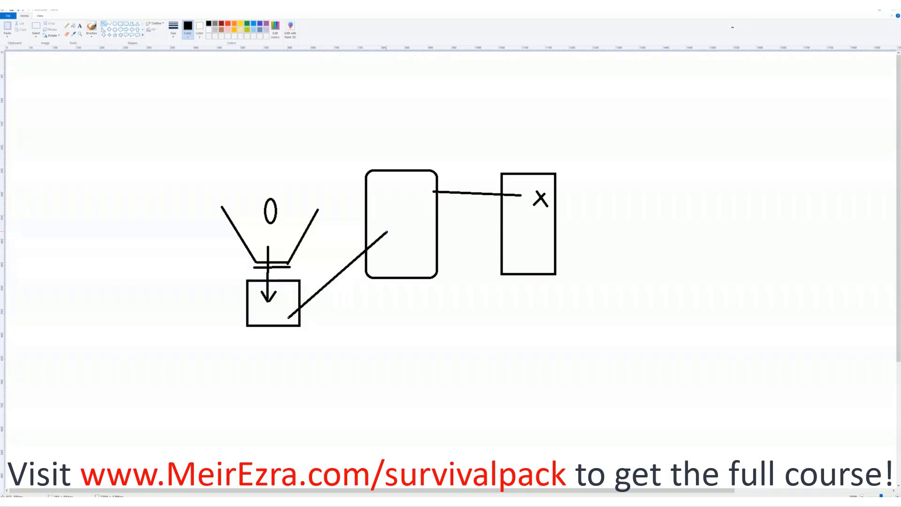
key("ctrl+z")
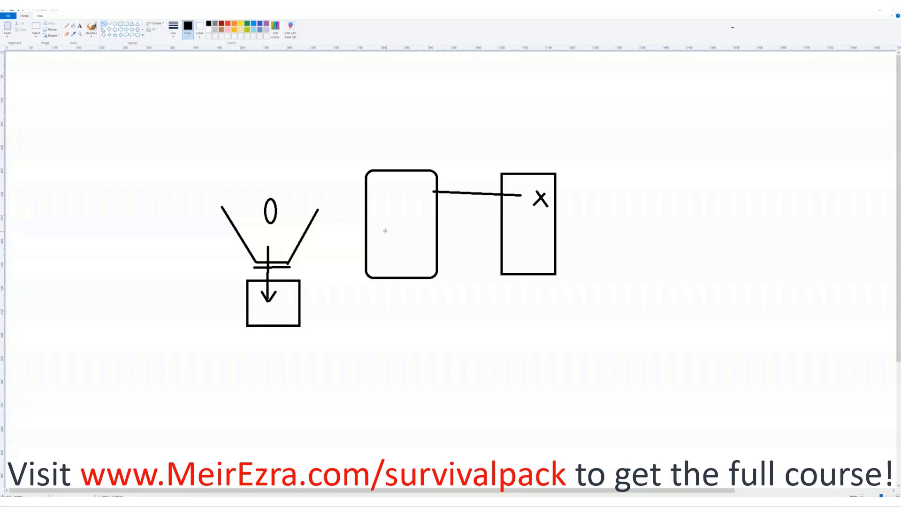
Draw the X in the rounded box, a line under the small box, and a diagonal between them
mouse_move(388, 190)
left_mouse_down()
mouse_move(407, 206)
mouse_move(402, 192)
mouse_move(384, 207)
left_mouse_up()
left_click_drag(246, 335, 299, 336)
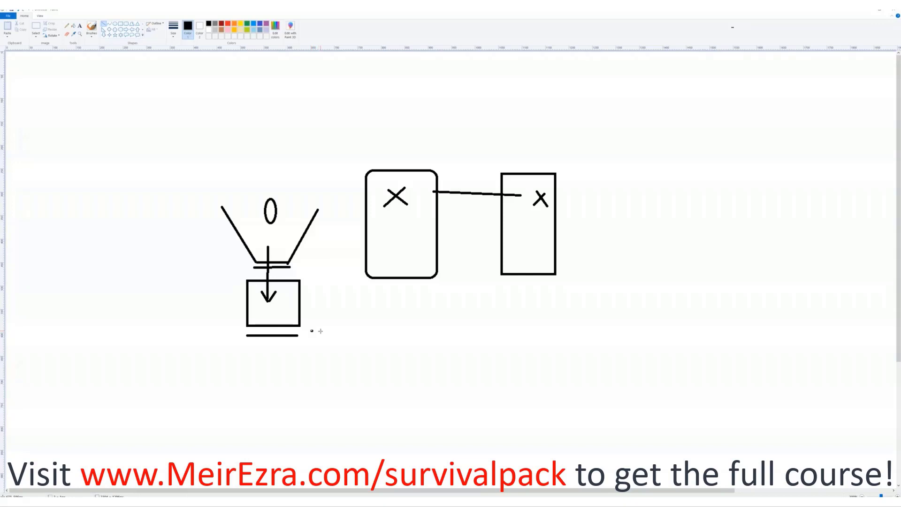
left_click_drag(311, 332, 389, 216)
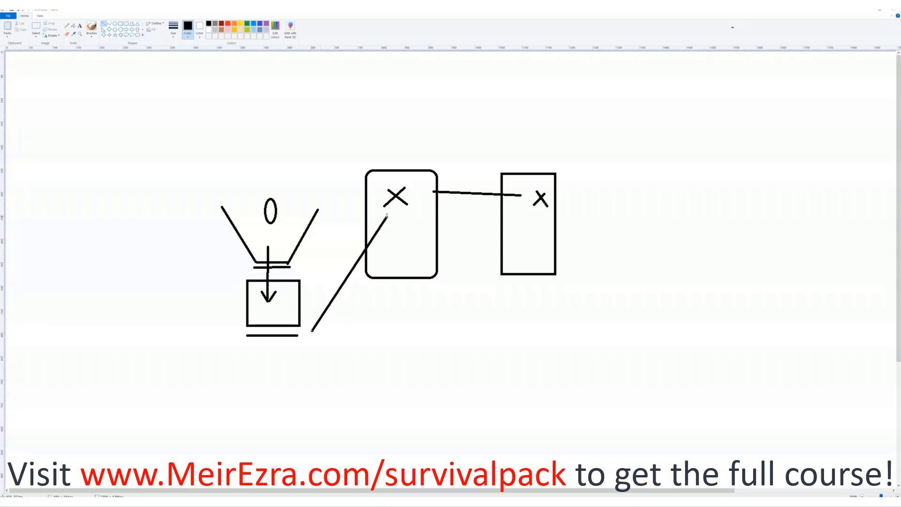